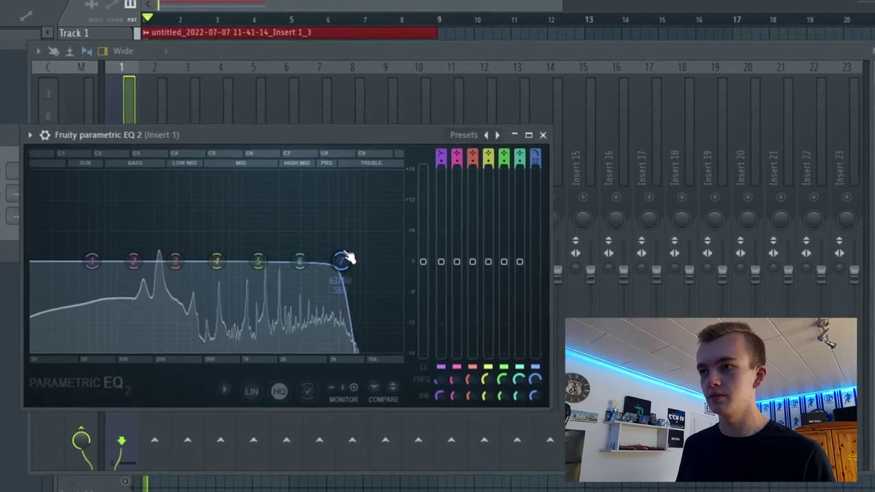
Lower the guitar EQ's high-cut band 7 to about 3200 Hz on Insert 1.
mouse_move(344, 260)
mouse_down()
mouse_move(305, 260)
mouse_move(363, 260)
mouse_move(343, 261)
mouse_up()
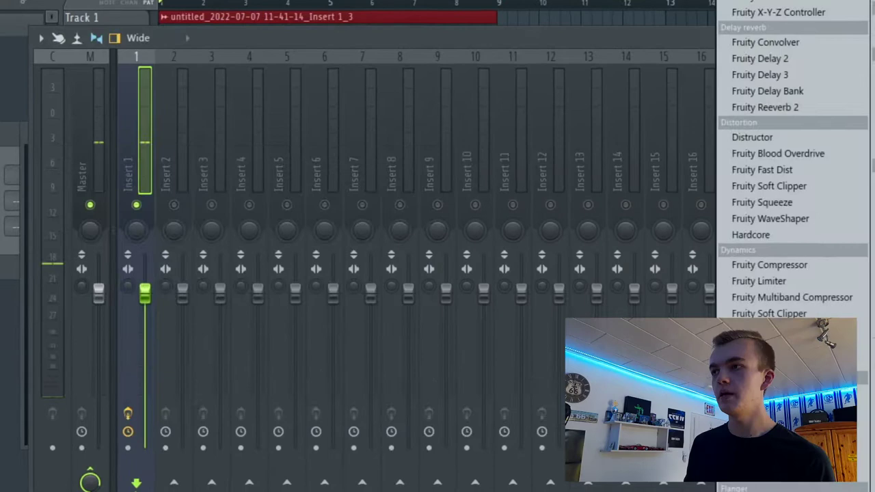
Add Fruity Delay 2 to Insert 1 with ping-pong delay time set to 4 steps.
click(815, 66)
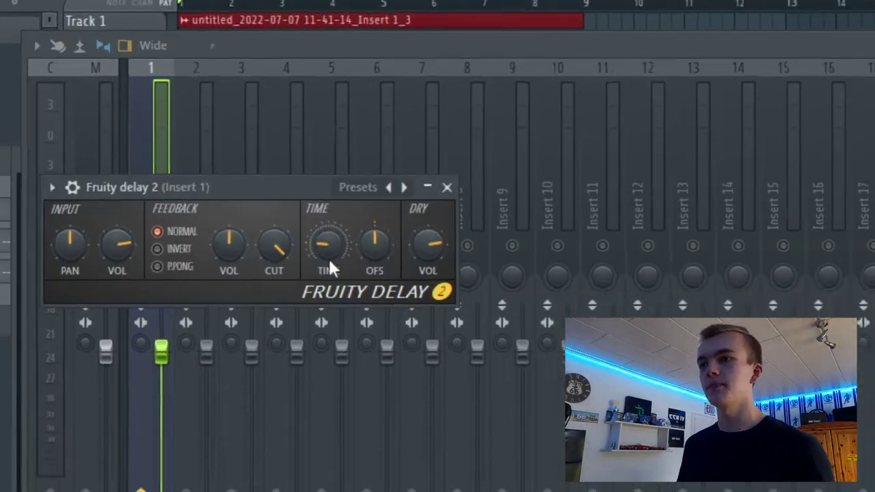
right_click(361, 268)
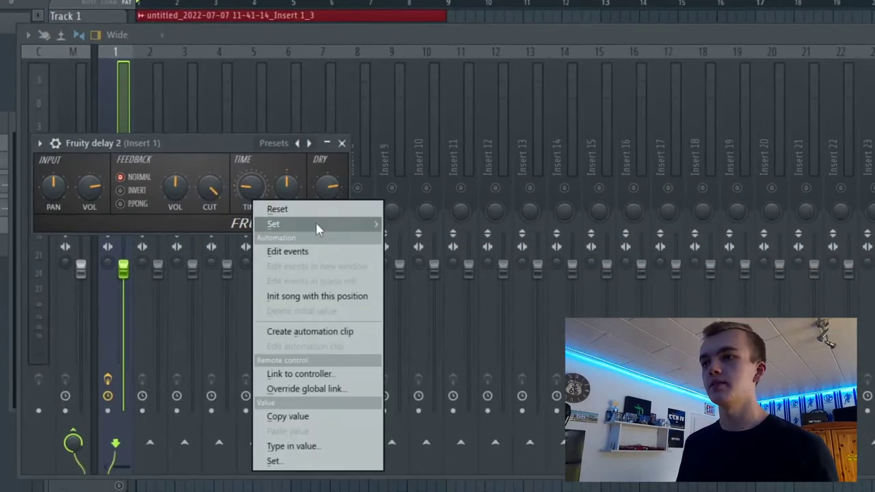
mouse_move(315, 223)
click(412, 268)
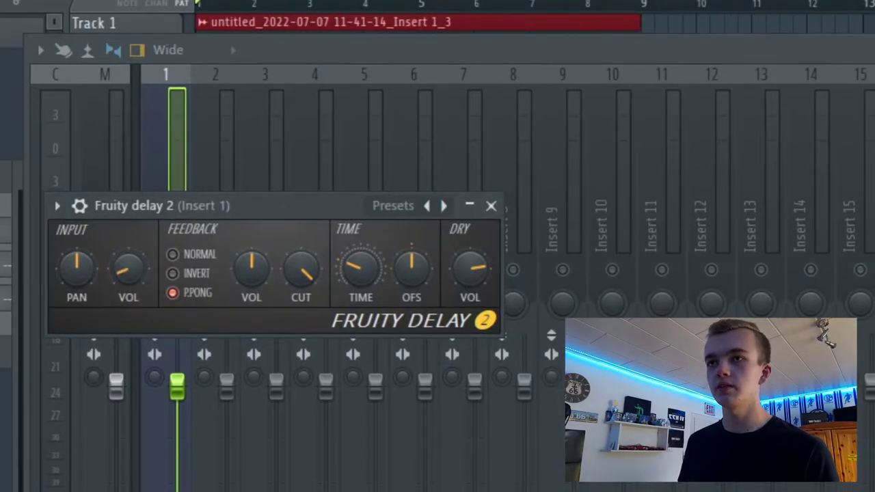
key(Escape)
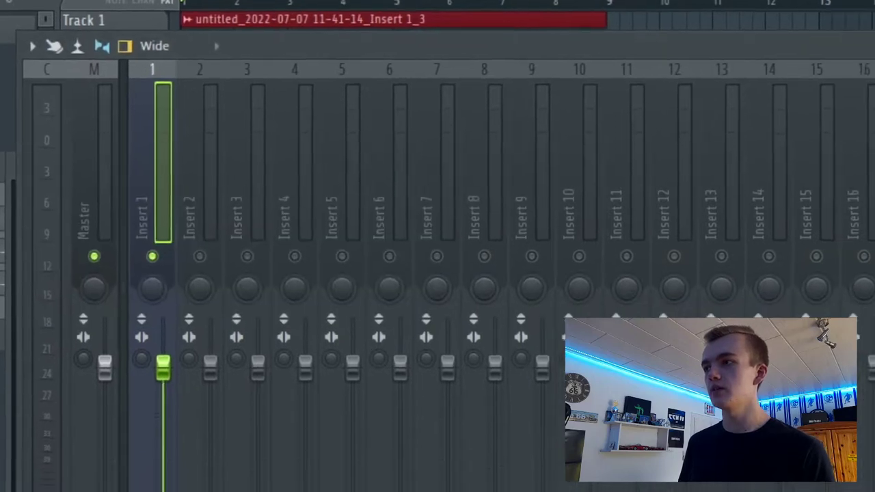
Add Fruity Reeverb 2 and raise its low cut, size, bass and wet level.
click(840, 117)
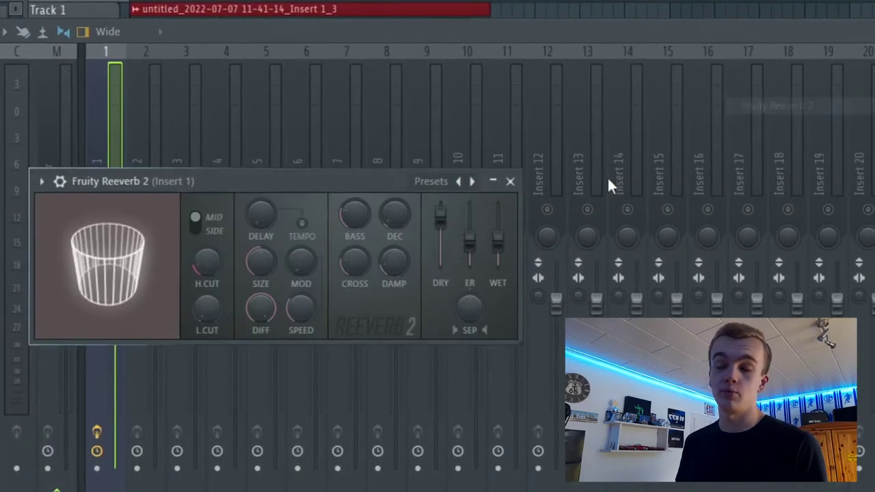
drag(205, 315, 205, 303)
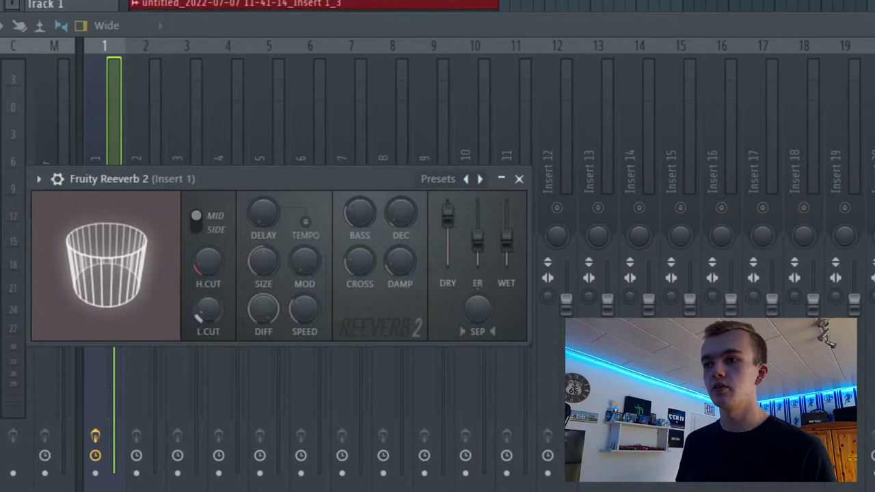
drag(253, 267, 253, 263)
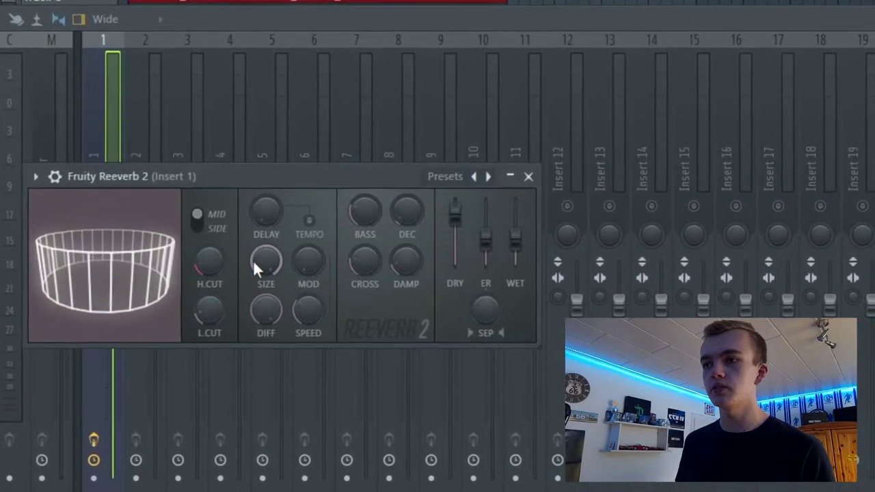
drag(351, 207, 352, 200)
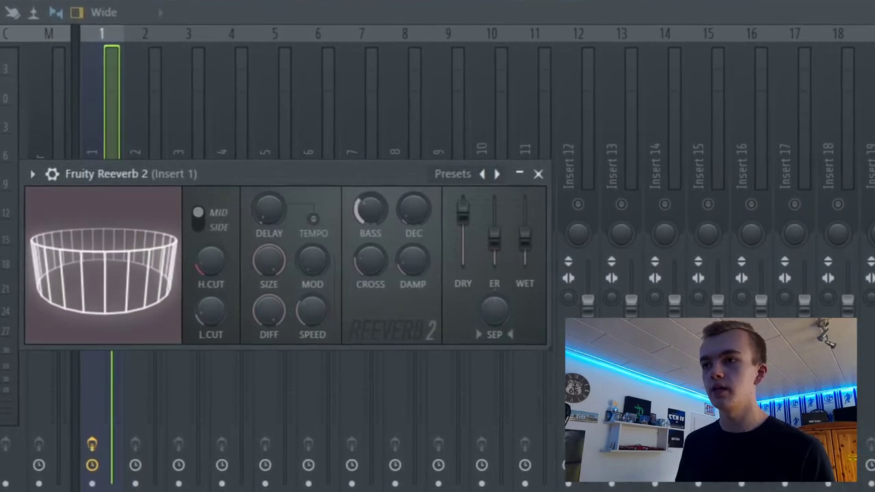
drag(524, 239, 524, 229)
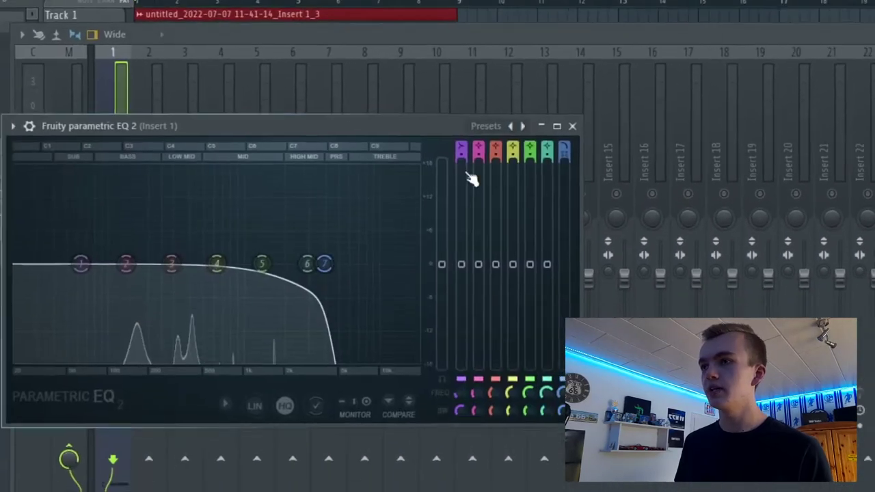
Add a low cut and a narrow dip near 513 Hz to the guitar EQ during playback.
drag(81, 264, 75, 264)
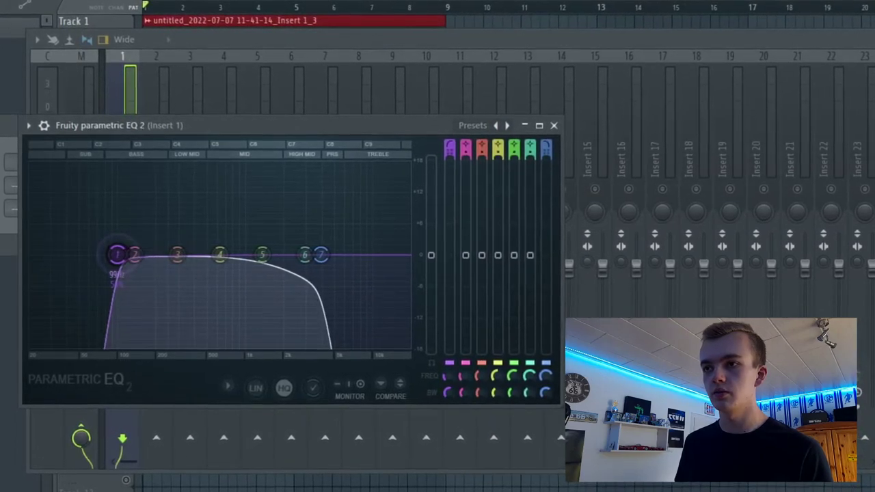
key(space)
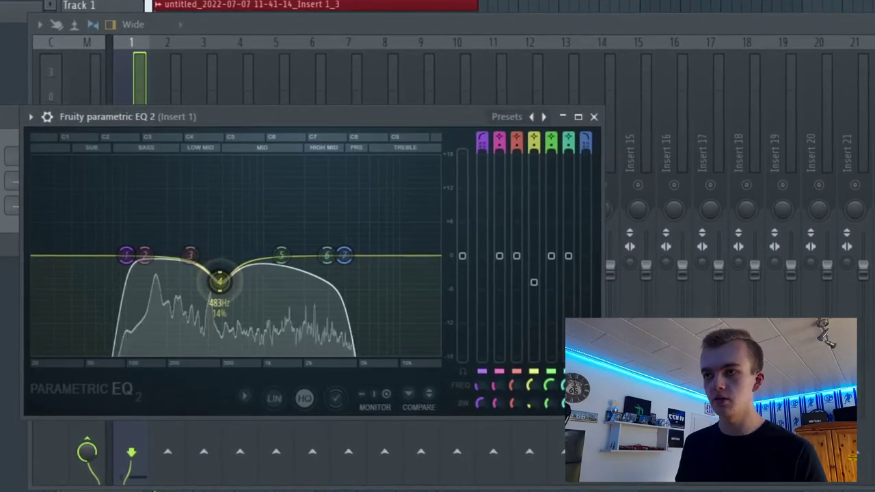
drag(224, 280, 226, 280)
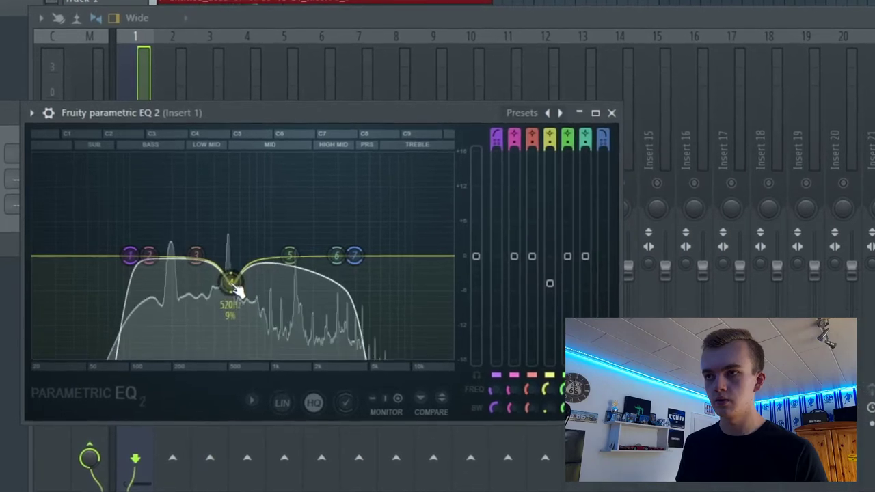
drag(232, 280, 239, 295)
Cut the EQ near 400 Hz, then copy the guitar clip to Track 2 as unique Guitar Melody #2.
drag(209, 257, 229, 287)
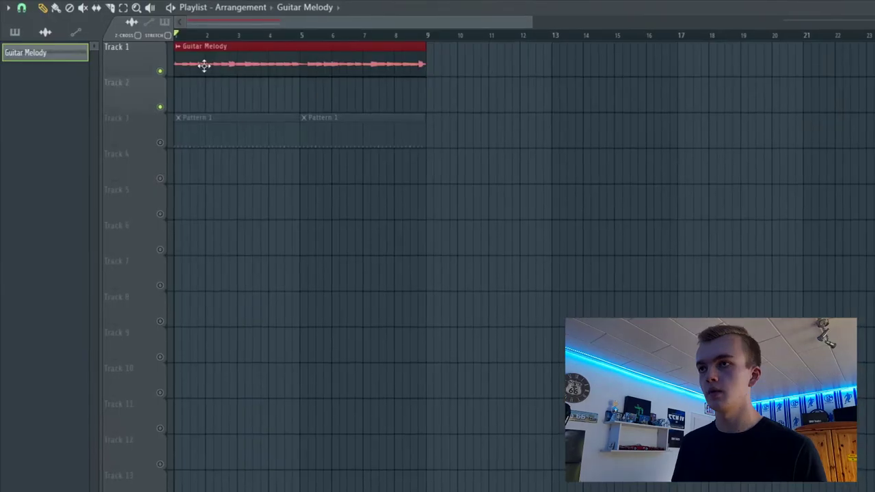
drag(203, 64, 482, 52)
drag(474, 97, 445, 89)
right_click(443, 85)
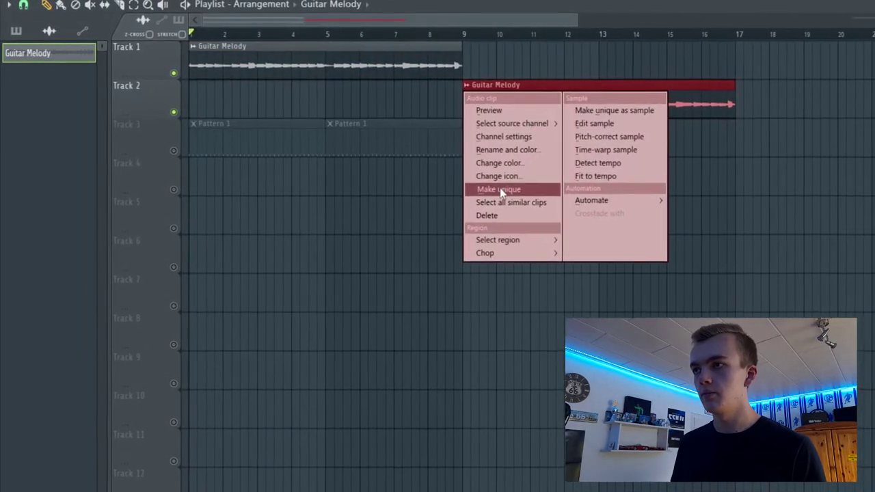
click(494, 186)
Switch Guitar Melody #2's time-stretching mode to Stretch.
double_click(514, 102)
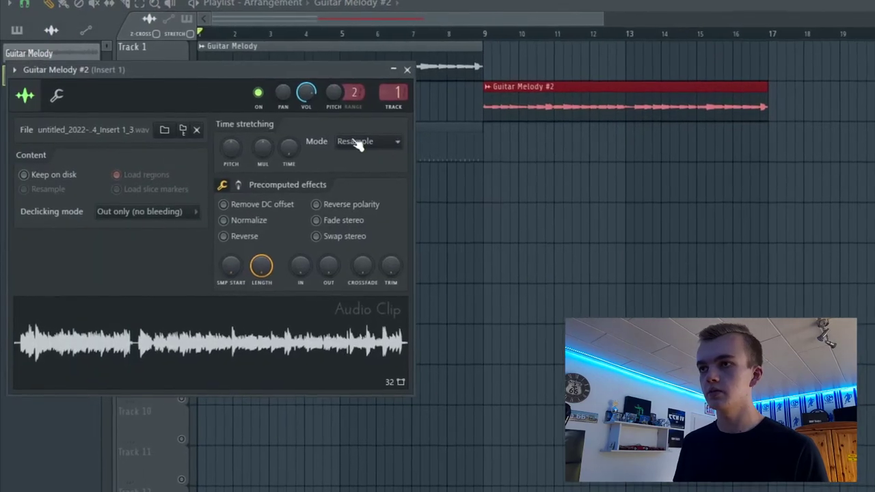
click(355, 140)
click(346, 181)
click(61, 97)
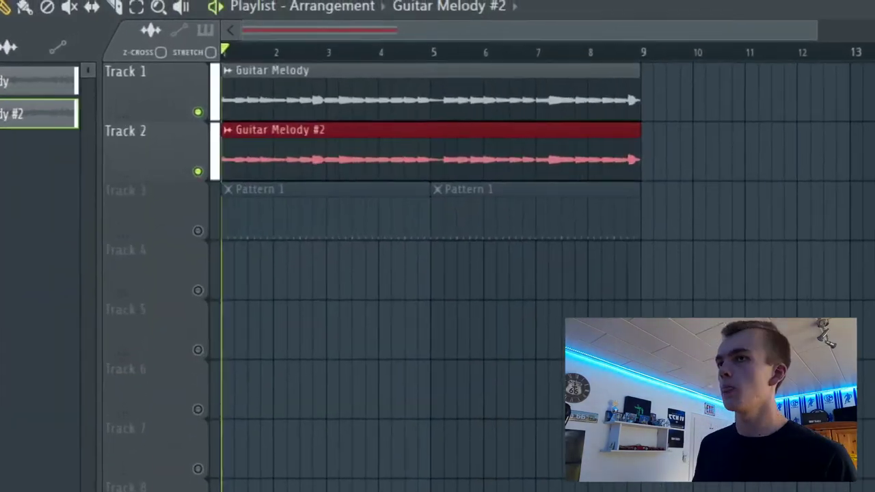
Play the layered guitar clips, then bring up the channel rack and mixer.
key(space)
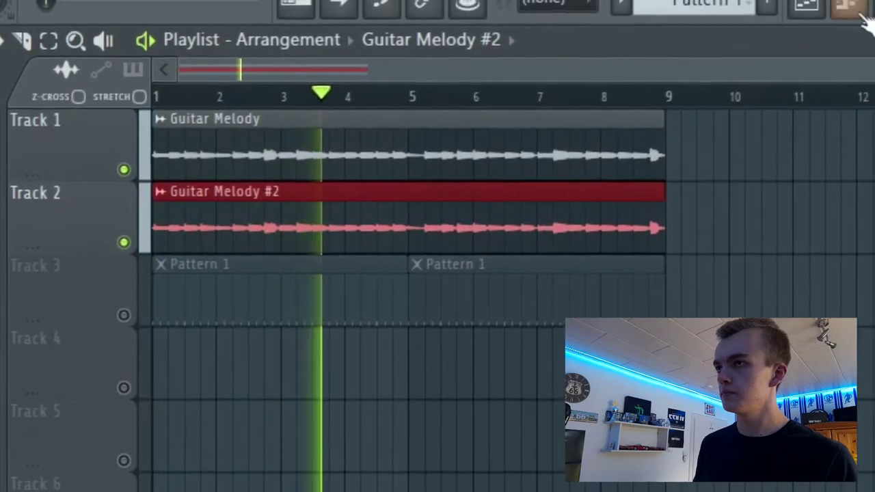
key(F6)
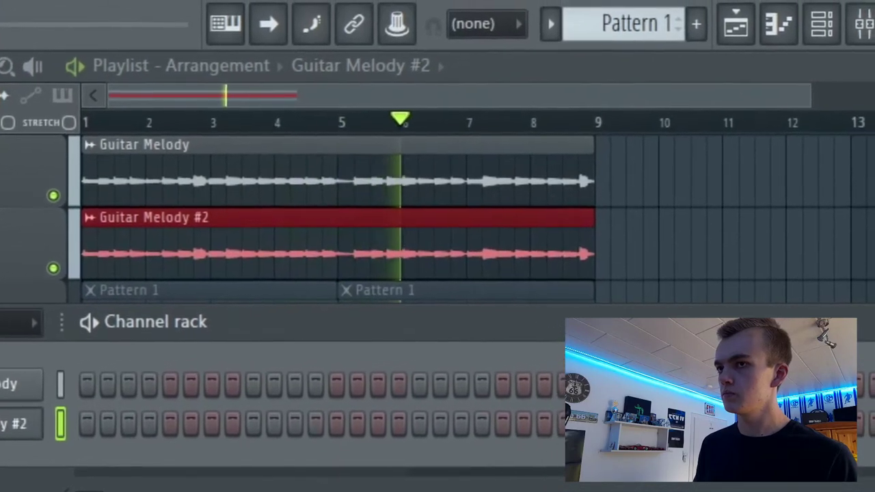
click(867, 20)
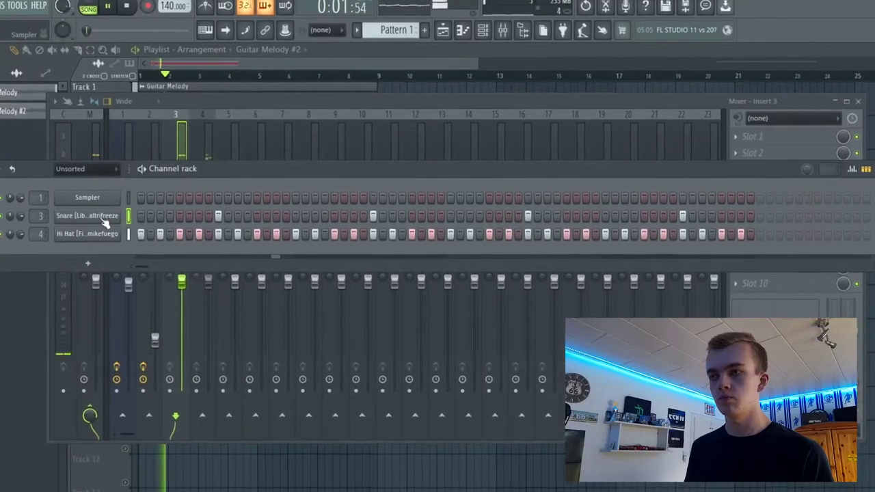
Add a snare hit to the step pattern and view it zoomed out in the piano roll.
click(431, 219)
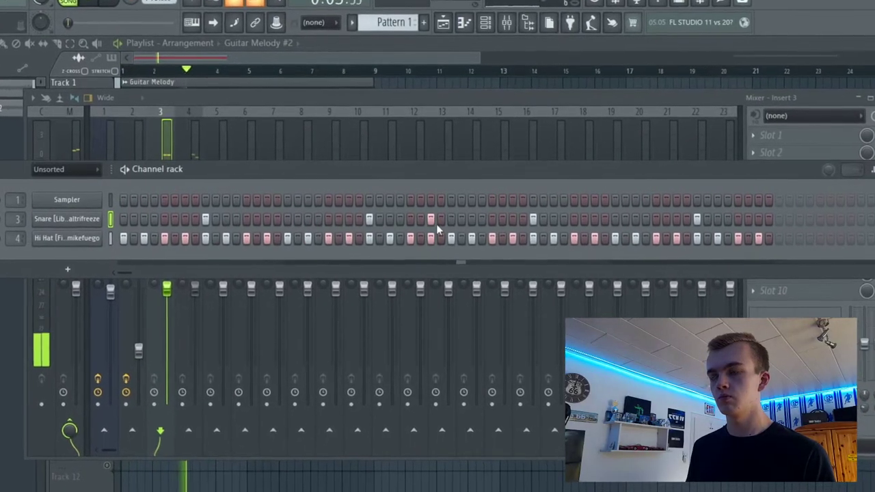
click(469, 17)
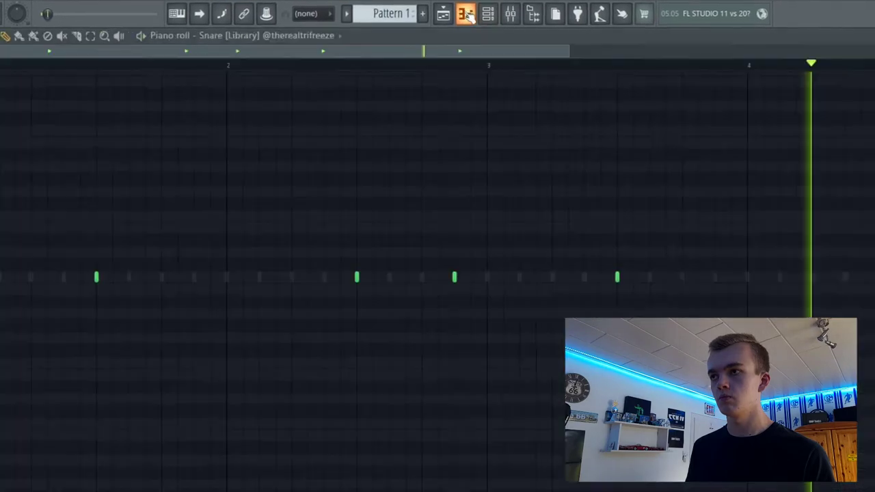
drag(504, 18, 868, 21)
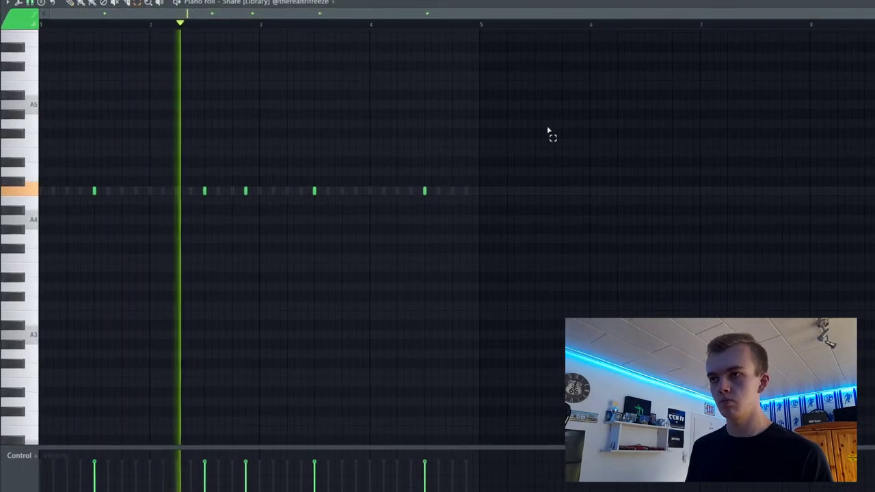
Lower the third snare hit's velocity in an enlarged velocity lane and audition the pattern.
drag(547, 128, 39, 258)
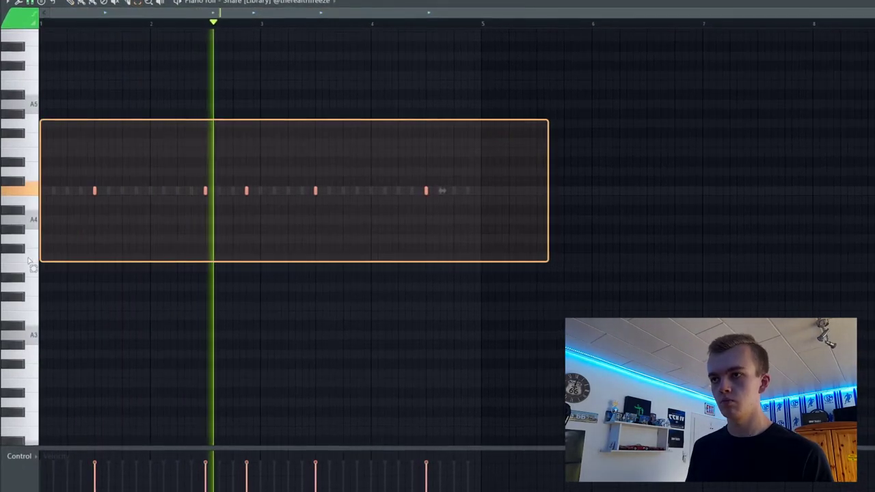
click(246, 264)
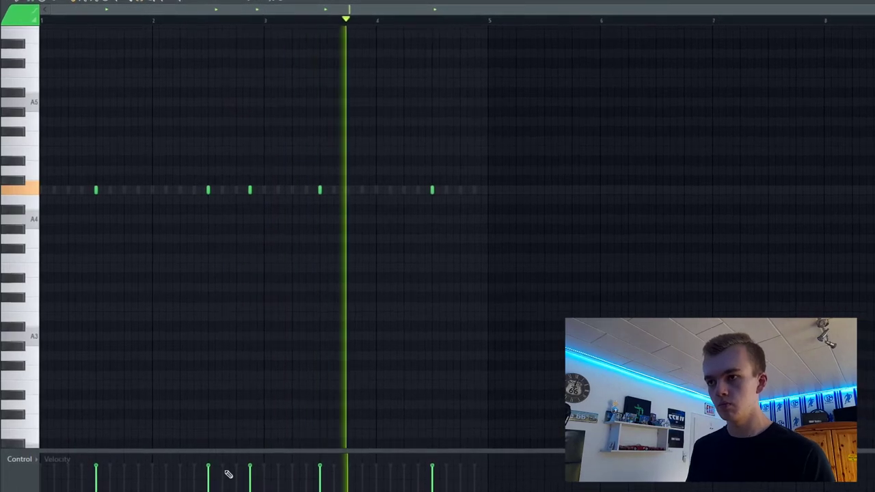
drag(251, 448, 262, 313)
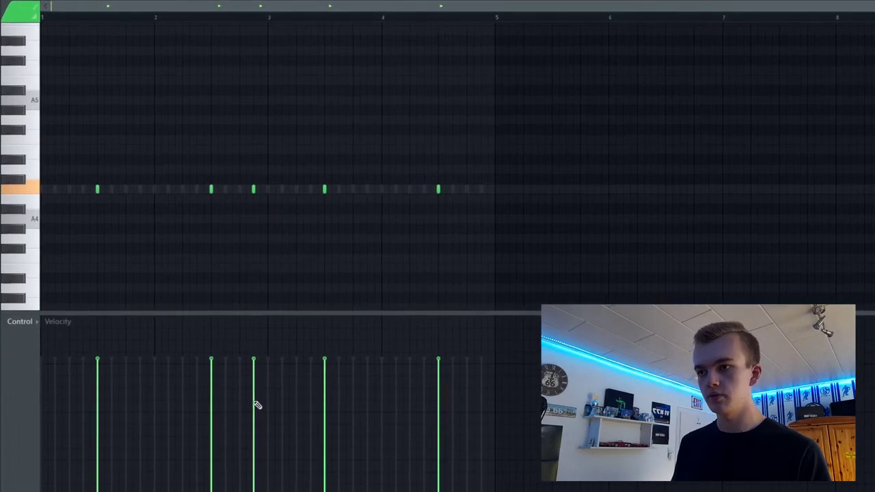
key(space)
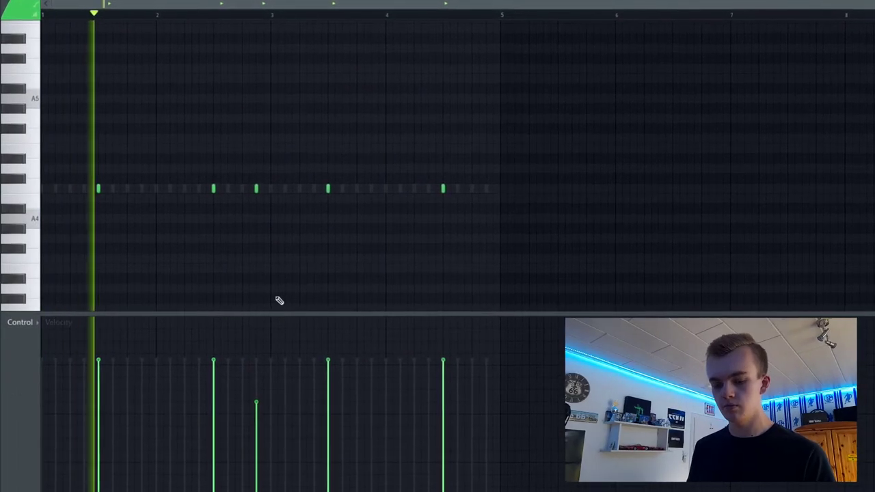
key(ctrl+a)
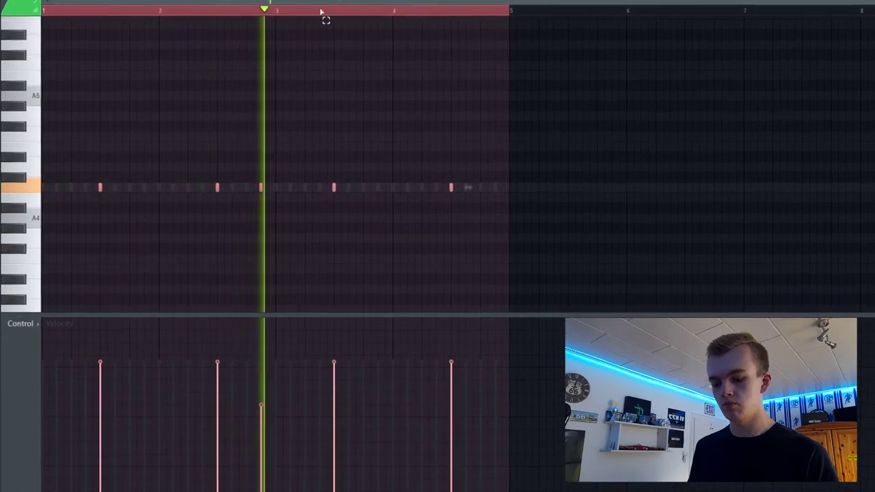
key(ctrl+d)
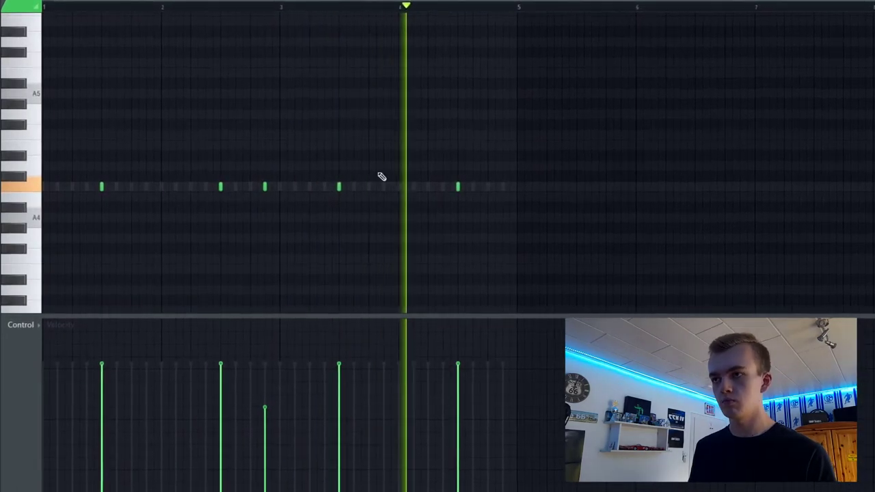
key(space)
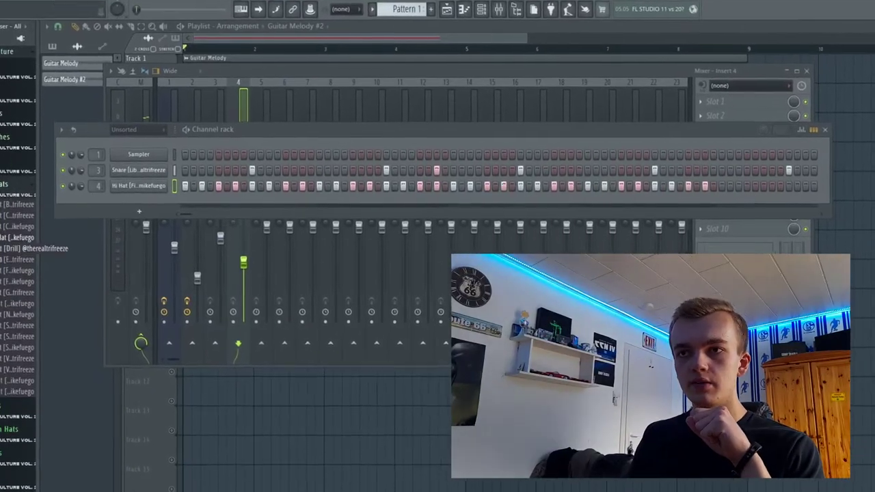
Load the Hi Hat [Drill] sample onto channel 4 and bring the mixer forward.
drag(7, 249, 151, 184)
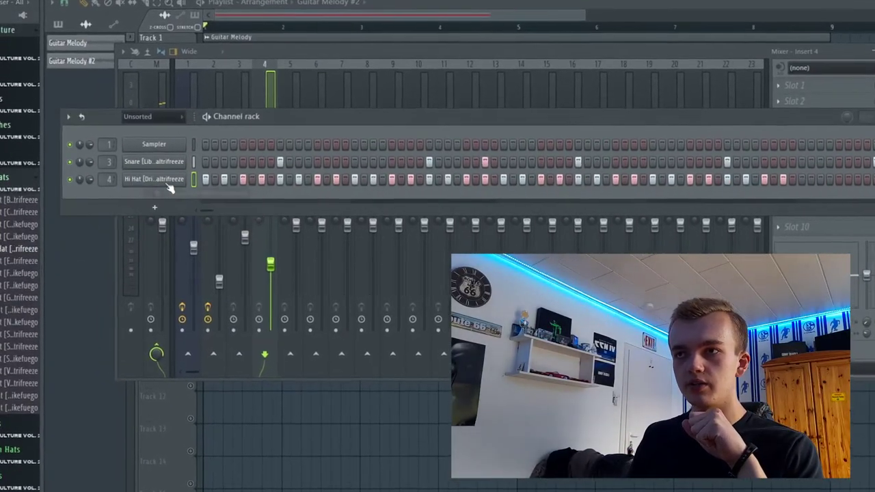
click(323, 63)
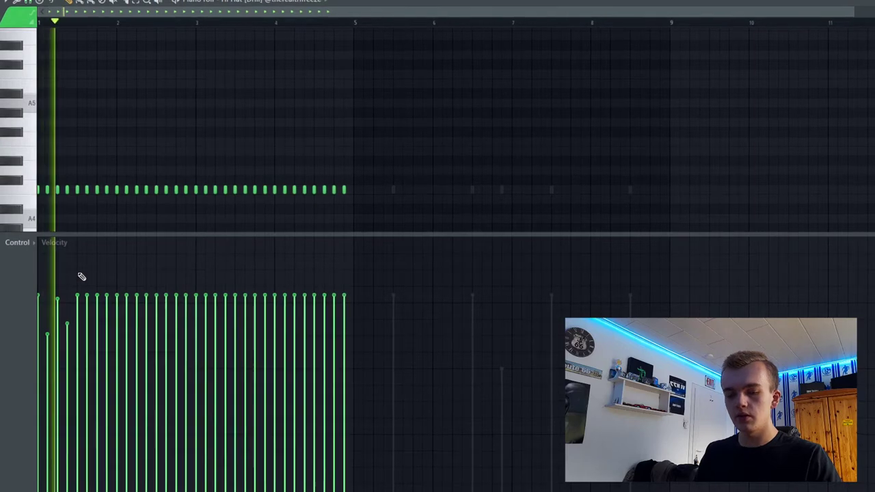
Duplicate the first four hi-hat notes with Ctrl+B out to bar 9 and play the pattern.
drag(354, 198, 138, 223)
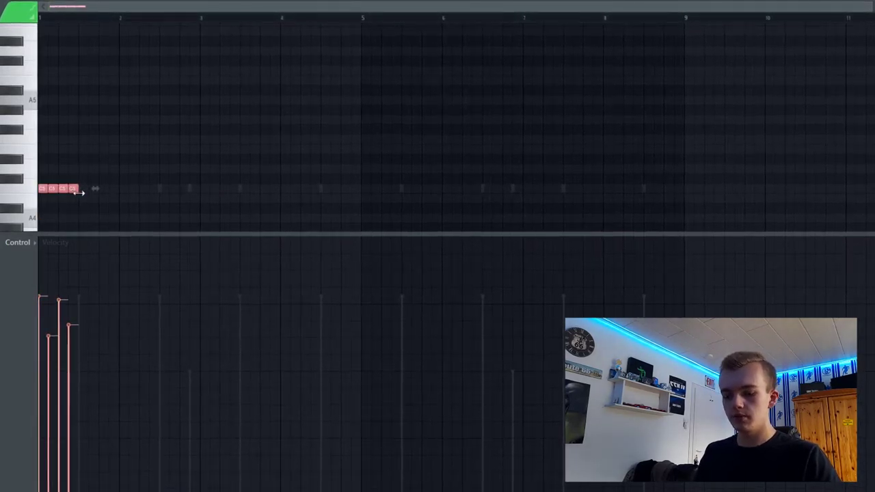
key(ctrl+b)
key(ctrl+b)
key(ctrl+b)
key(ctrl+b)
key(ctrl+b)
key(ctrl+b)
key(ctrl+b)
key(ctrl+b)
key(ctrl+b)
key(ctrl+b)
key(ctrl+b)
key(ctrl+b)
key(ctrl+b)
key(ctrl+b)
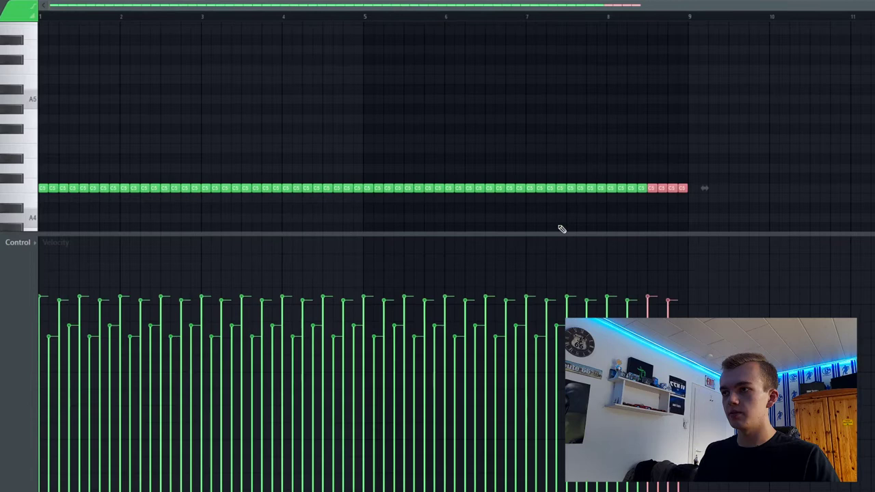
drag(558, 233, 479, 350)
click(351, 307)
key(space)
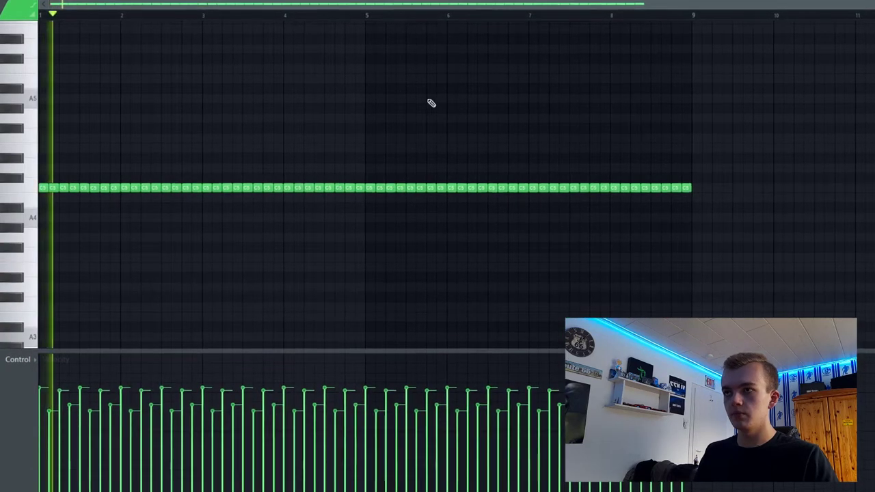
scroll(426, 97, up, 2)
scroll(447, 121, down, 1)
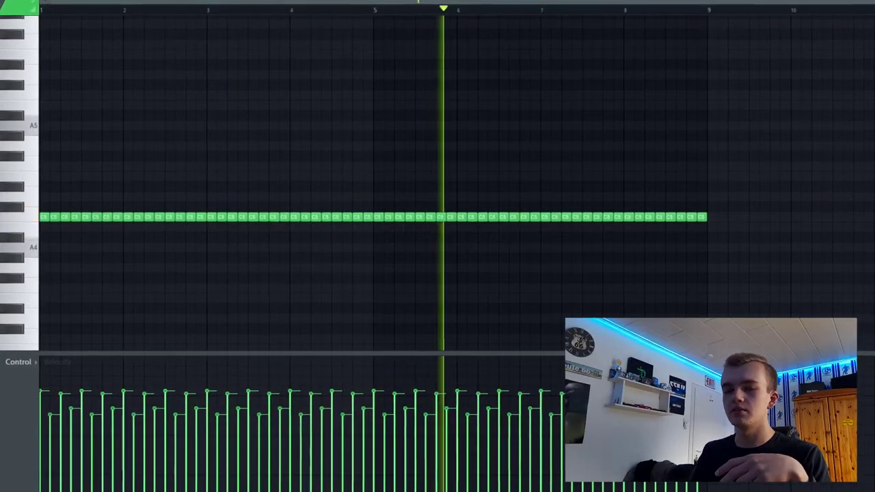
Show all channels in the channel rack, then close it again.
key(F6)
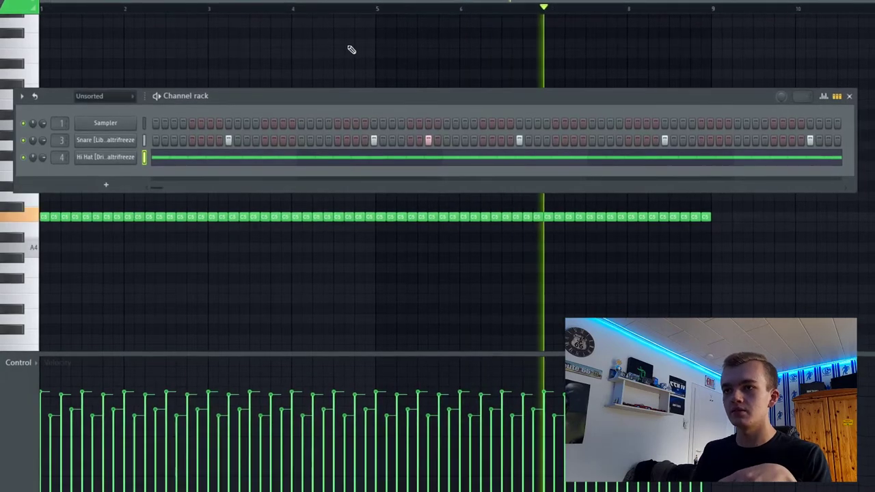
click(84, 109)
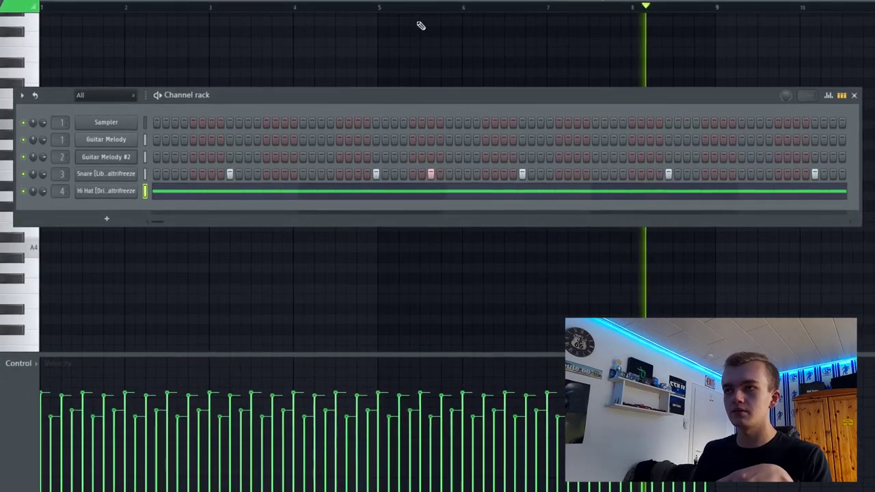
key(F6)
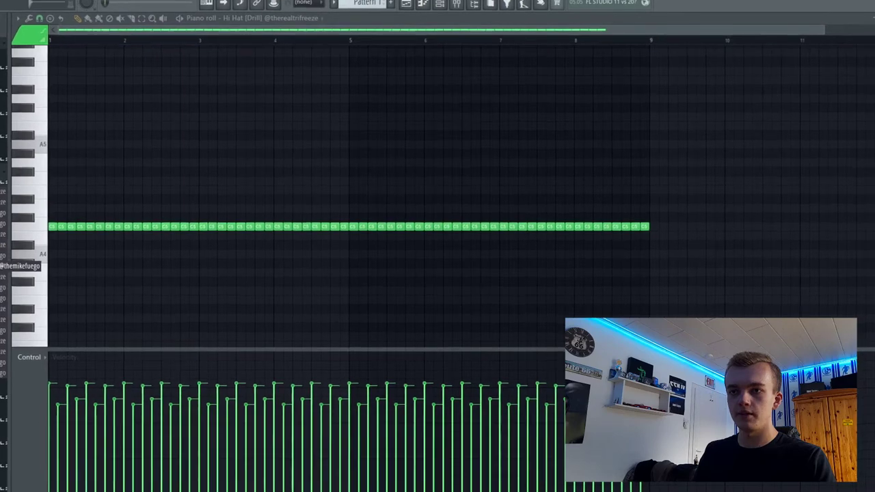
Add a Hi Hat [Flint] channel filled on every second step and start playback.
key(F9)
key(F6)
drag(245, 176, 103, 218)
right_click(123, 179)
click(249, 216)
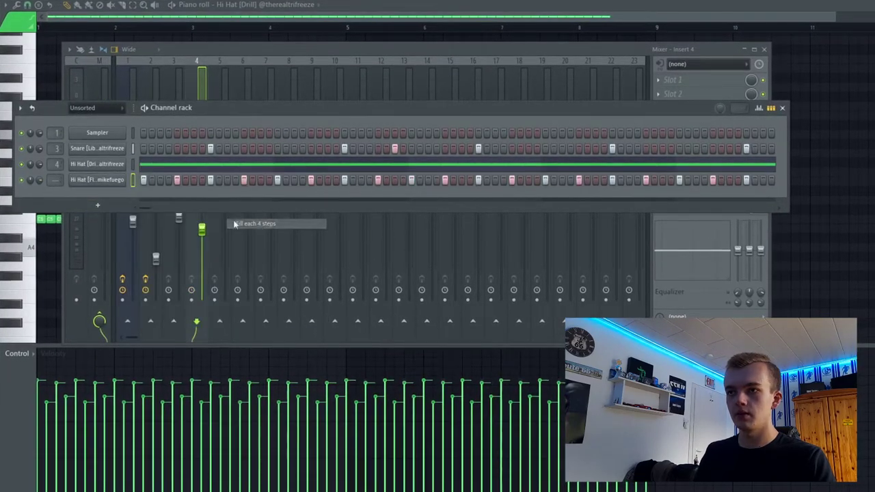
key(space)
Route Hi Hat [Flint] to mixer insert 5 and select its later notes in the piano roll.
key(ctrl+l)
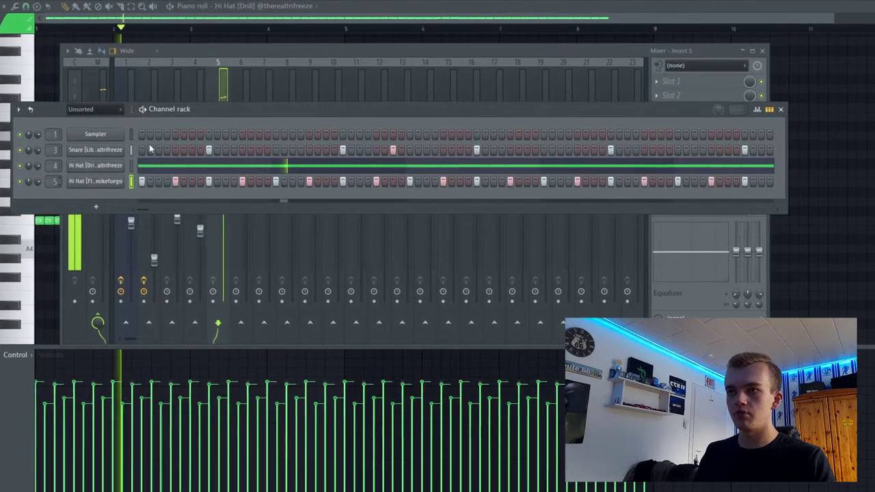
click(257, 55)
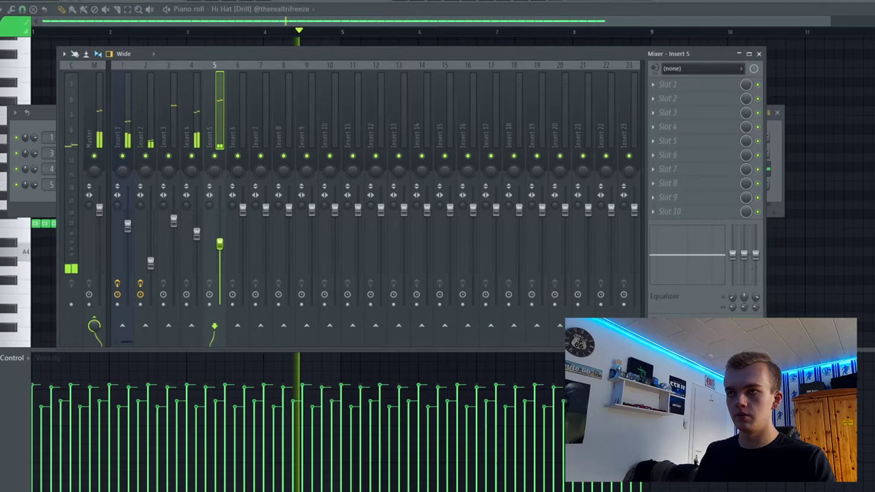
click(298, 14)
click(278, 89)
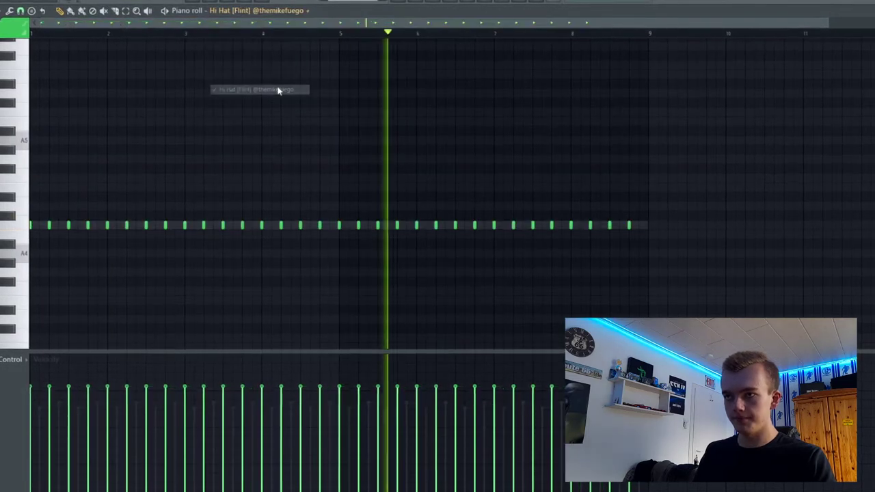
drag(160, 296, 160, 278)
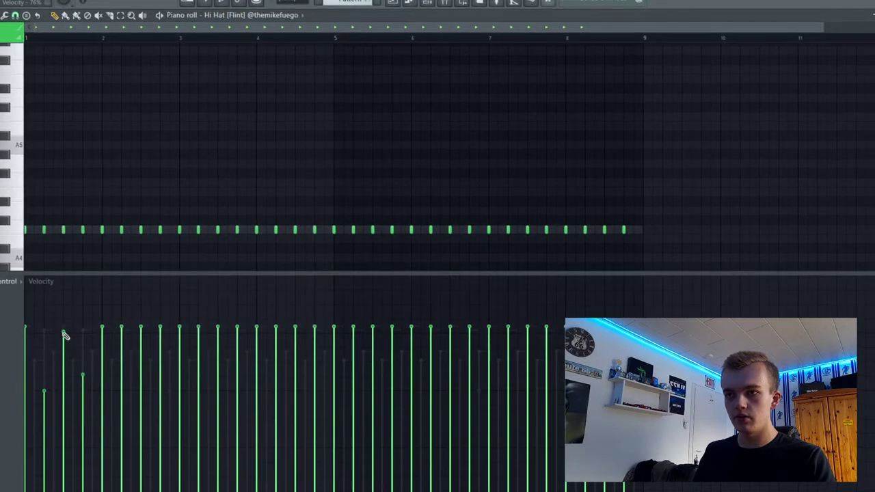
drag(100, 236, 687, 215)
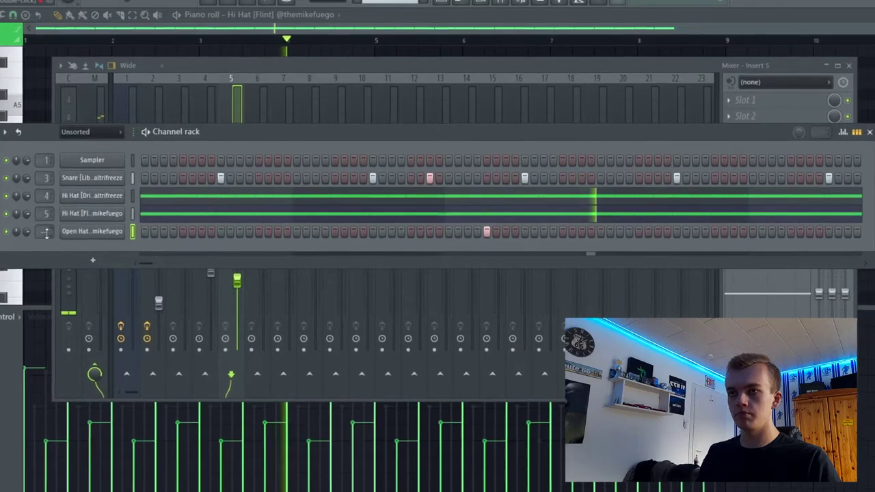
Inspect the Open Hat channel's volume envelope.
scroll(48, 229, up, 4)
scroll(45, 232, up, 2)
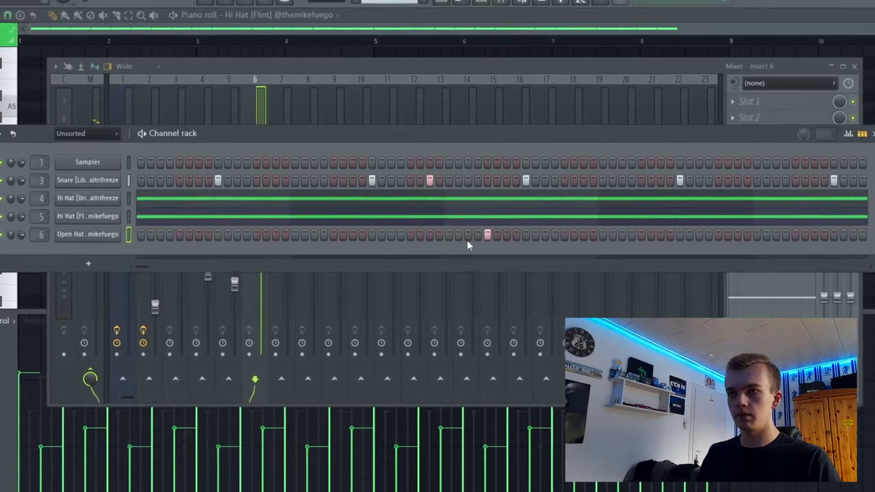
click(114, 236)
click(47, 123)
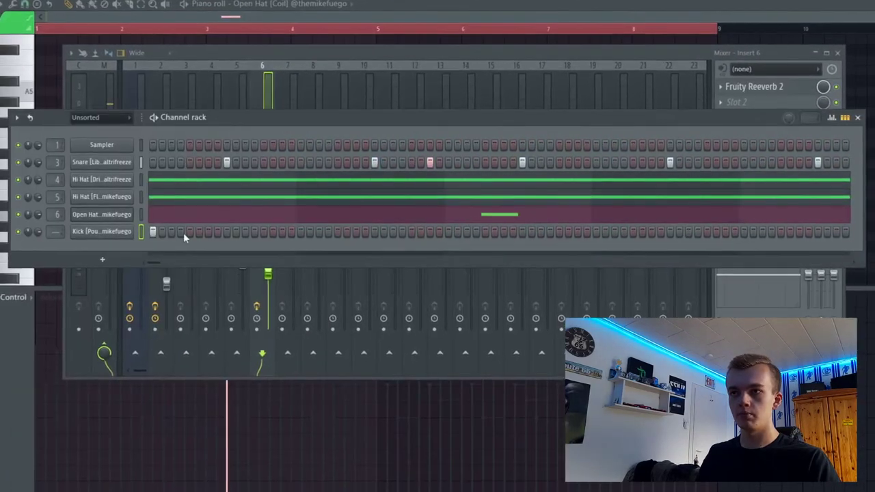
Program about nine kick hits across the bar during playback and open the Kick piano roll.
click(172, 232)
key(space)
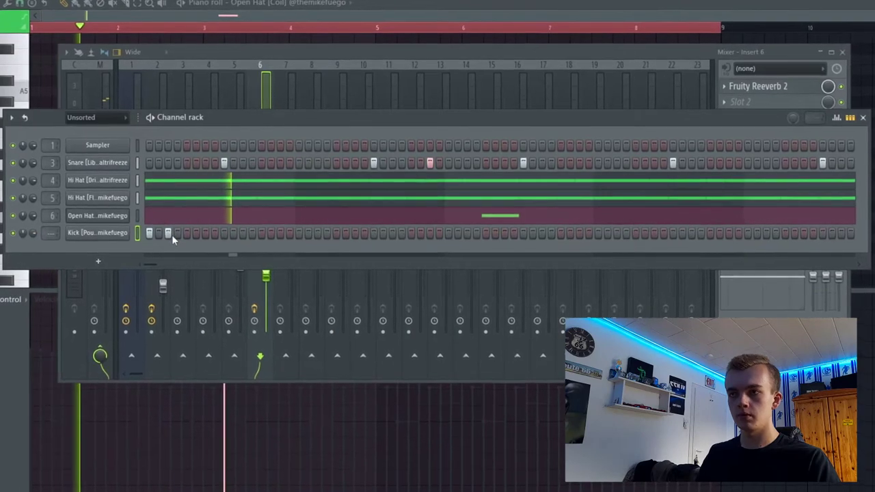
click(336, 234)
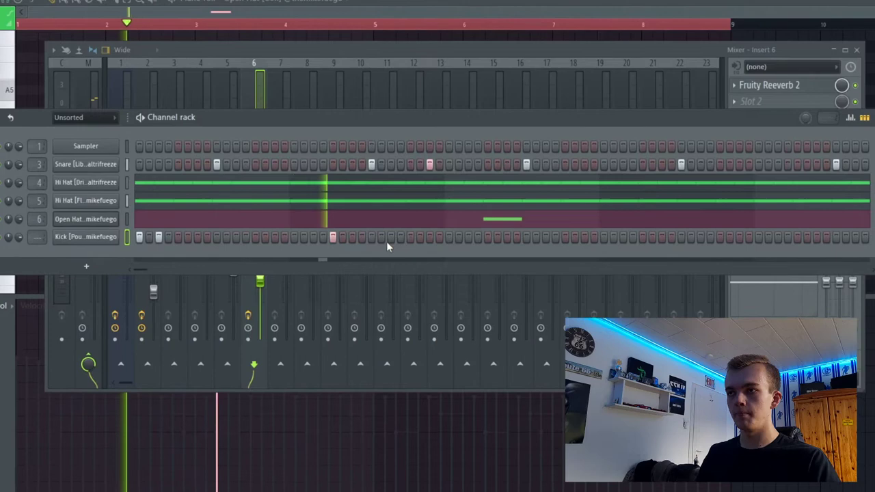
click(391, 237)
click(449, 238)
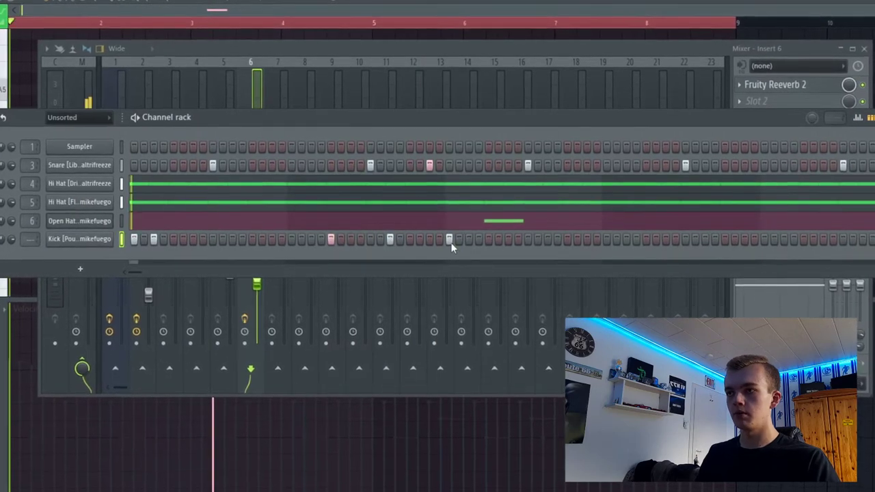
click(468, 240)
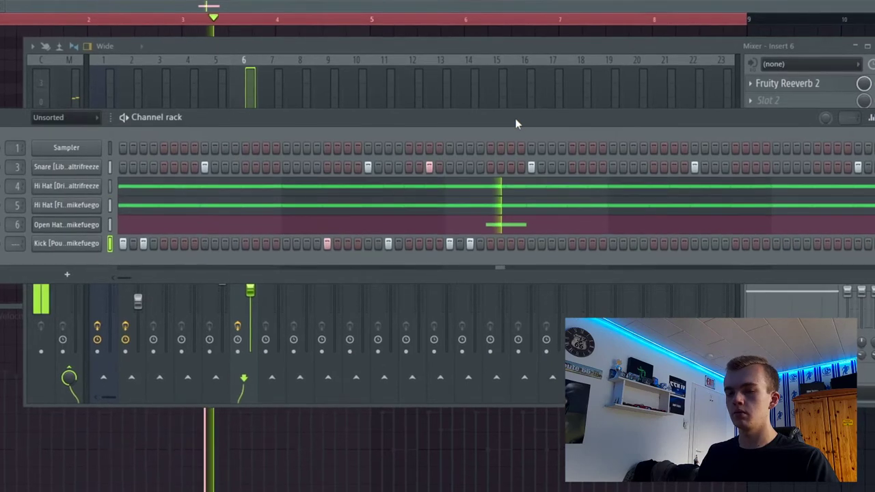
click(572, 244)
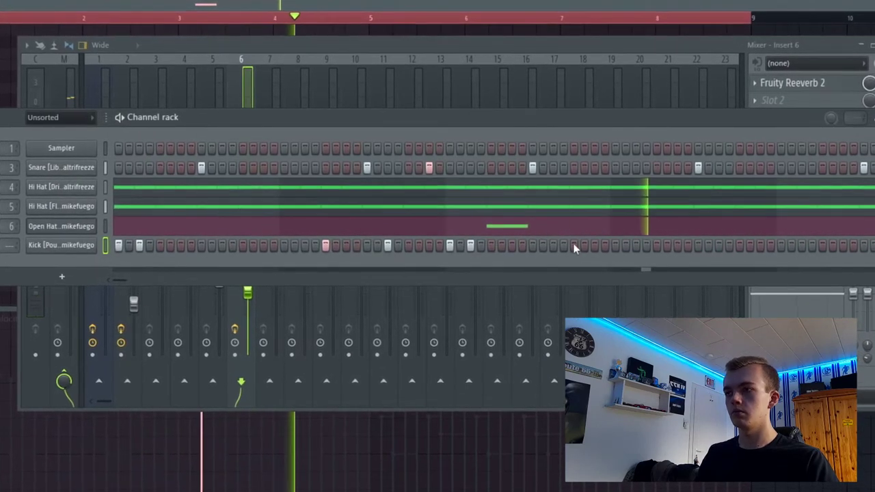
click(655, 244)
click(744, 246)
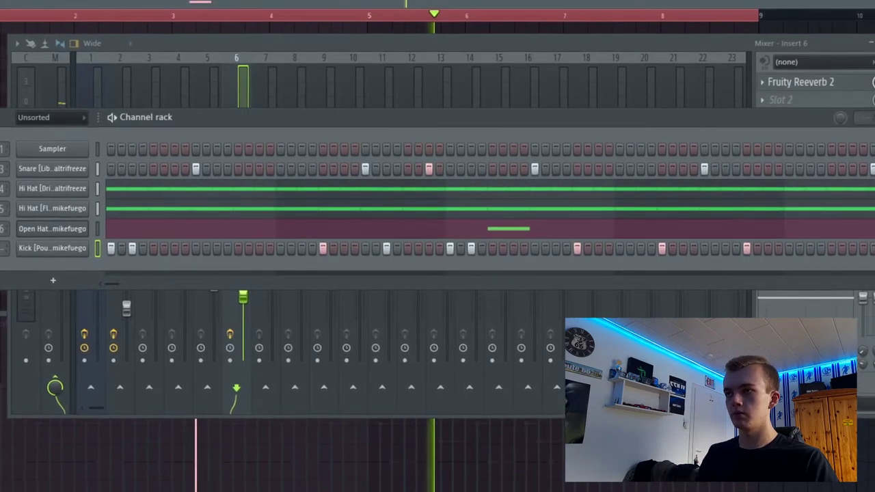
key(F7)
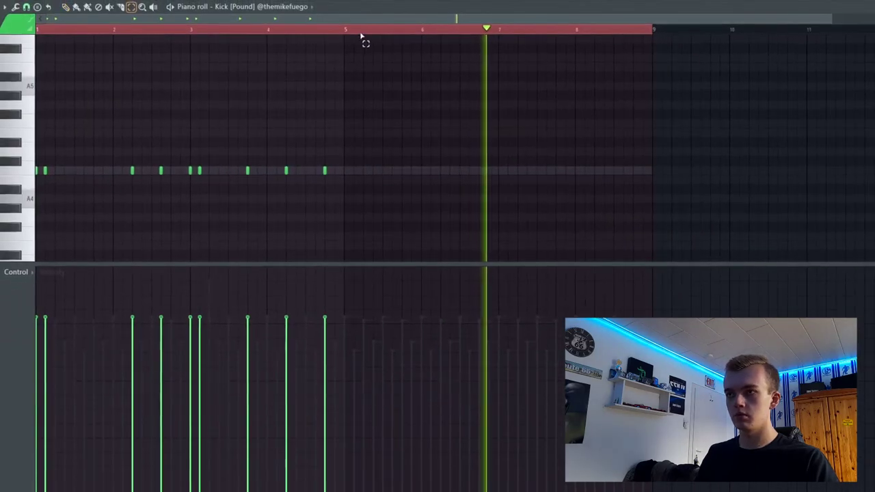
Marquee-select all nine Kick [Pound] notes in the piano roll.
drag(388, 112, 41, 225)
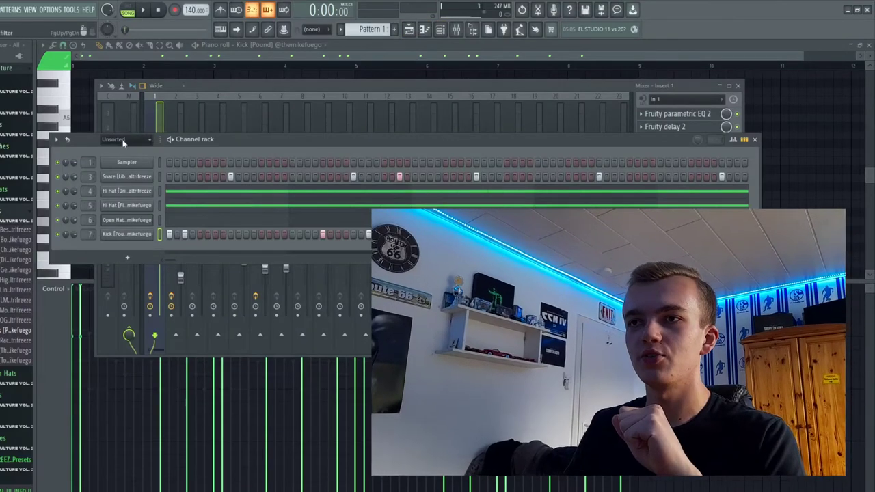
Show all channels in the Channel rack and place two A5 808 notes in bar 2.
click(130, 139)
click(121, 156)
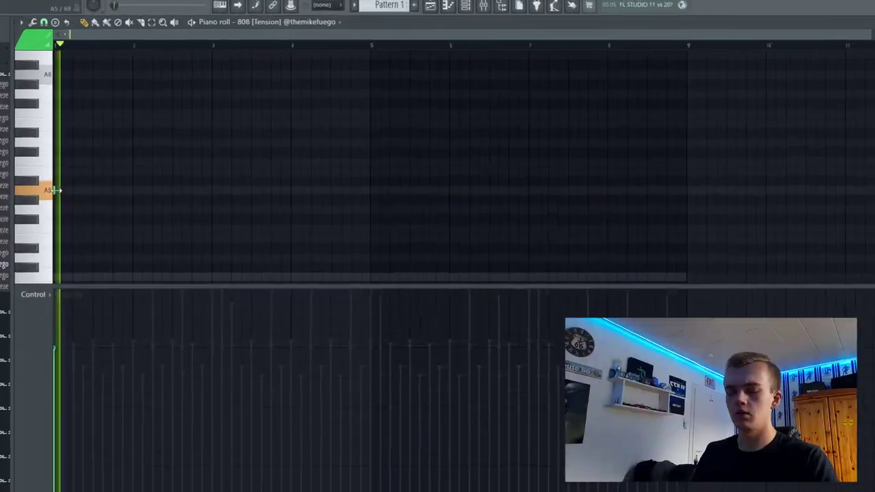
key(space)
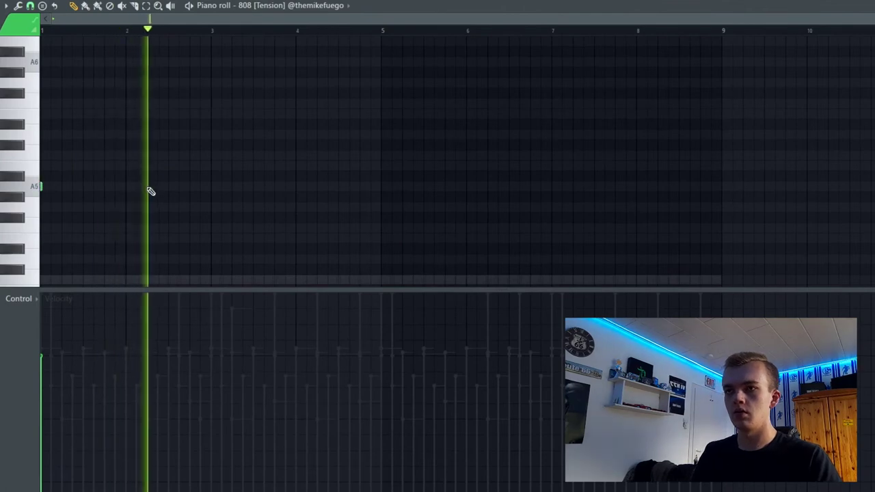
click(147, 186)
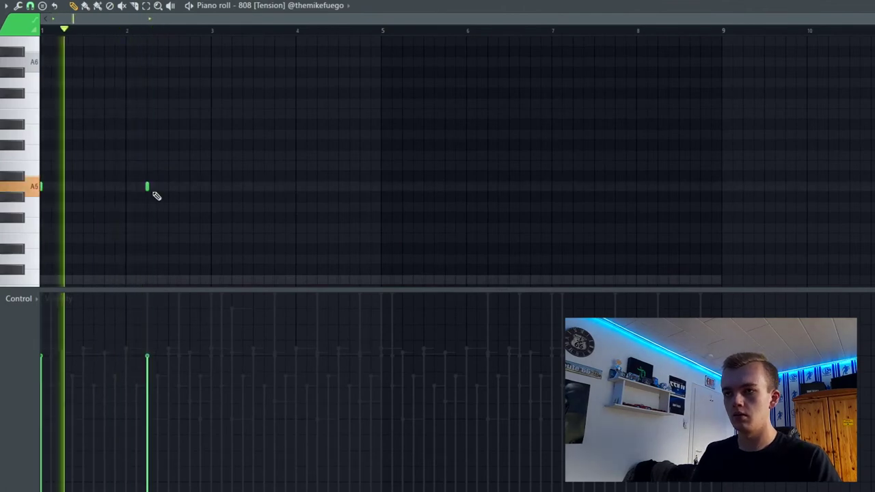
click(178, 186)
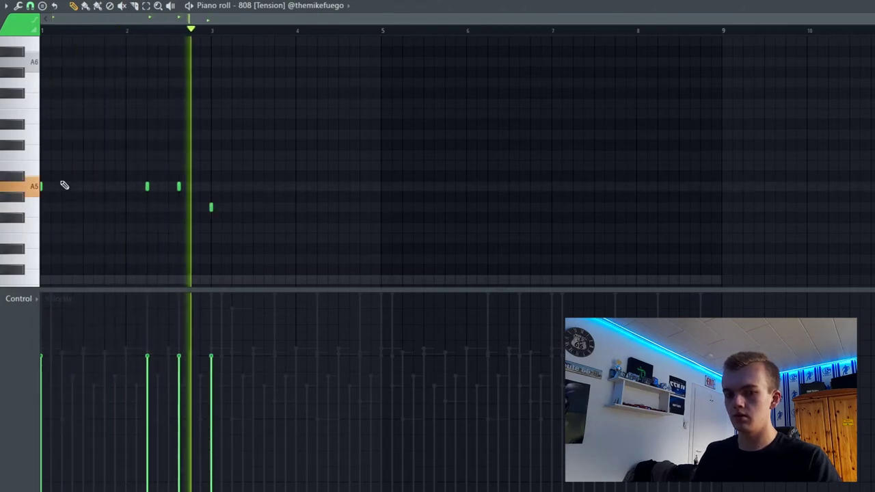
key(space)
Add two 808 notes early in bar 4 and a lower 808 note later in the pattern.
ctrl+click(30, 191)
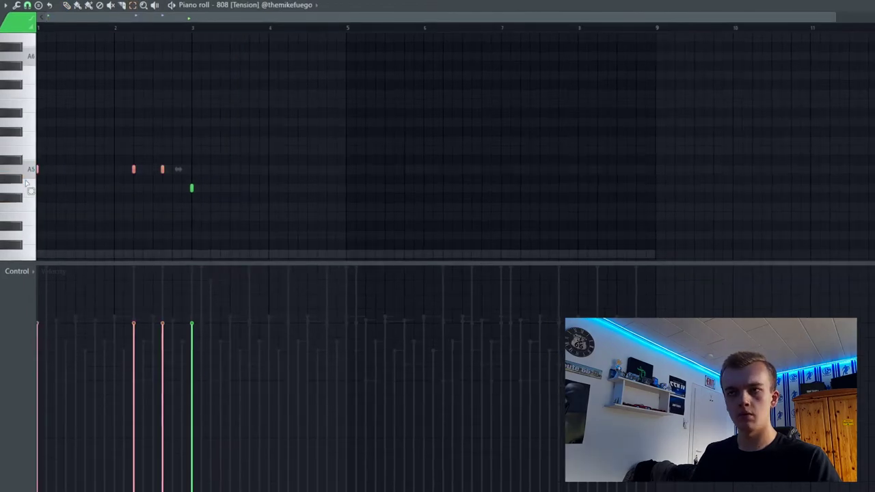
key(space)
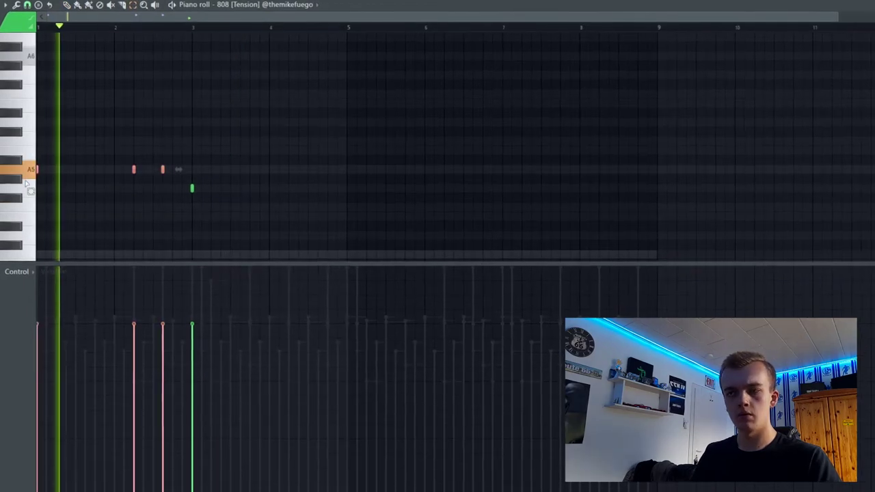
click(213, 189)
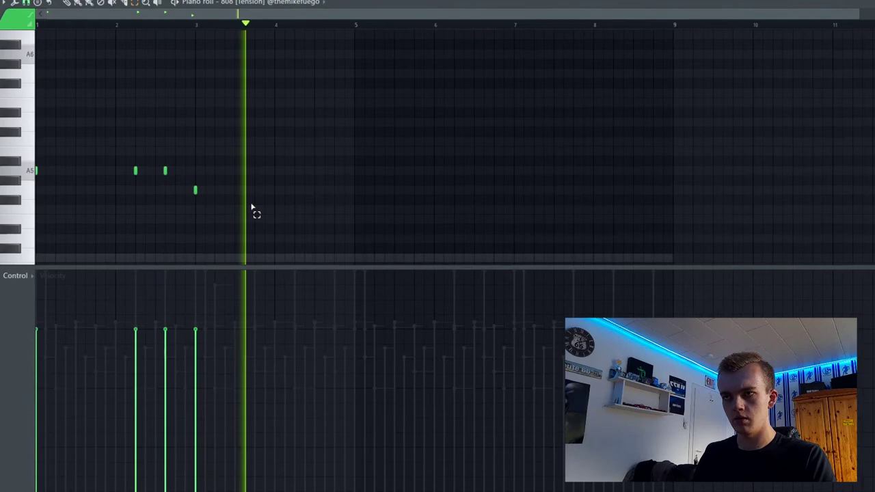
click(296, 191)
click(328, 191)
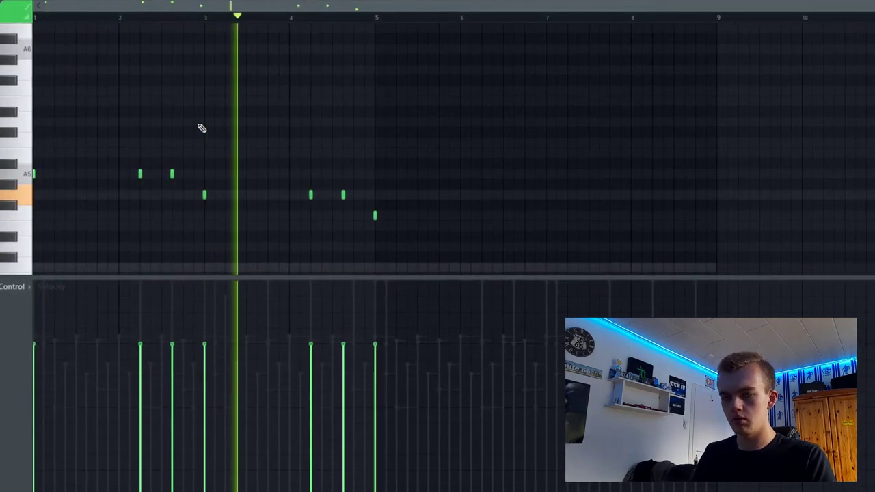
scroll(404, 181, down, 3)
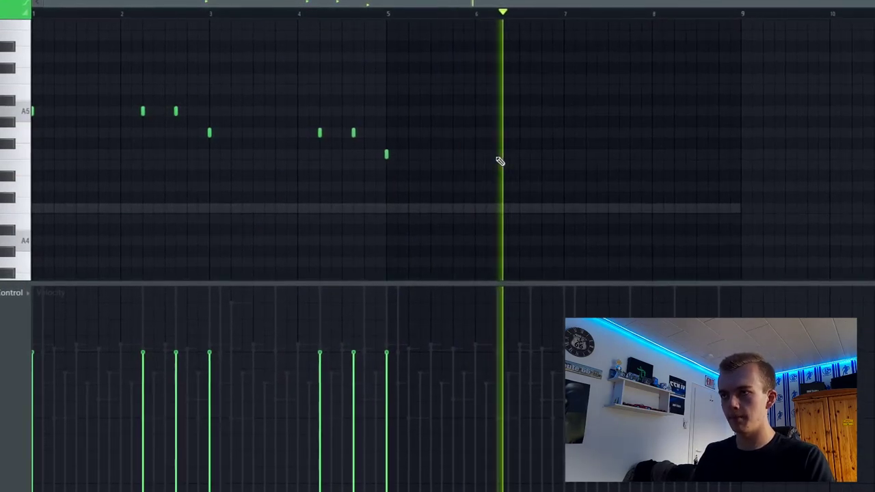
click(534, 154)
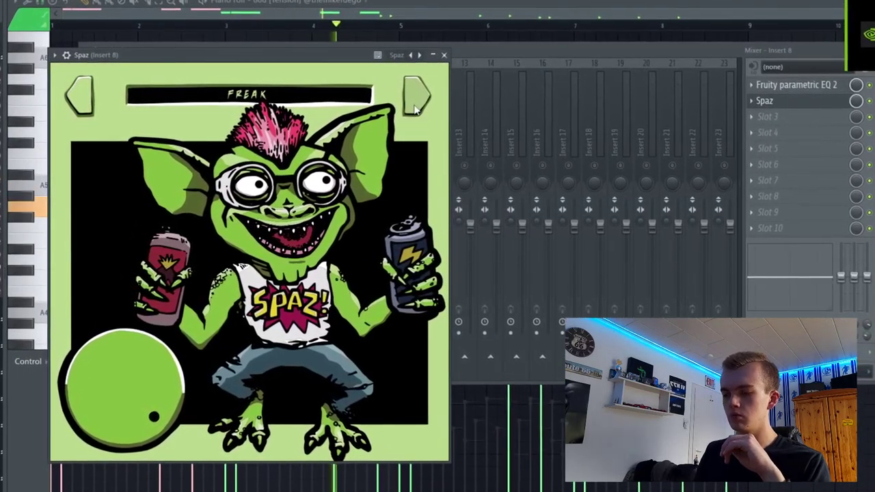
Step Spaz through the LOVE, MANIAC and MONSTER presets to NERVE.
click(413, 102)
click(419, 102)
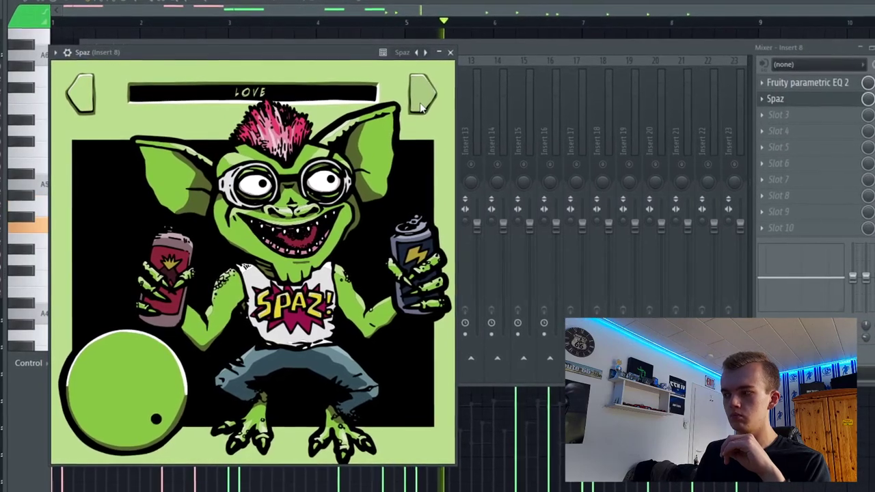
click(424, 104)
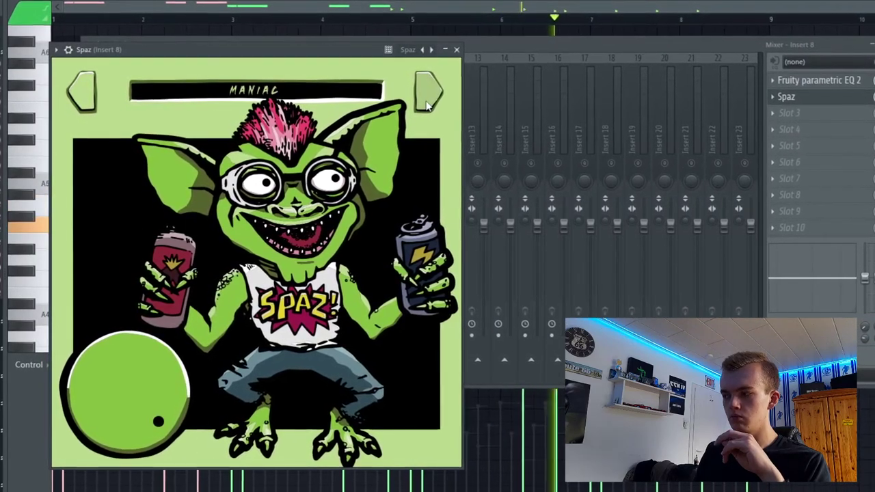
click(424, 103)
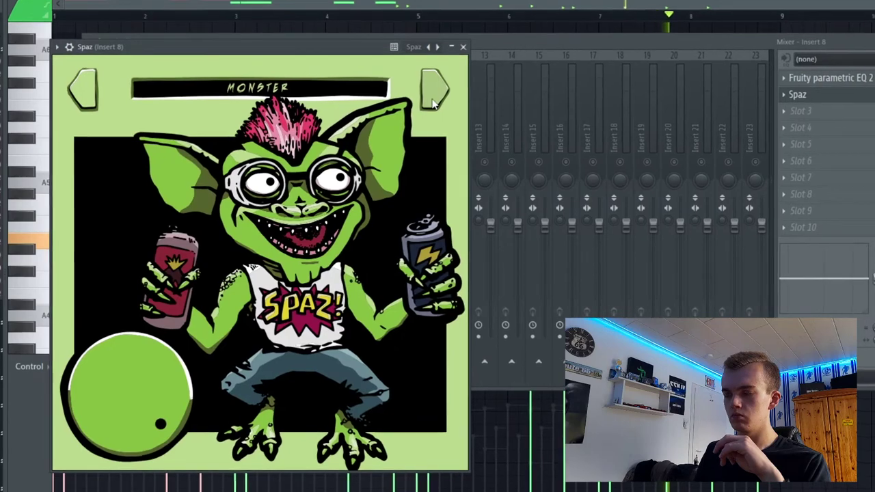
click(432, 103)
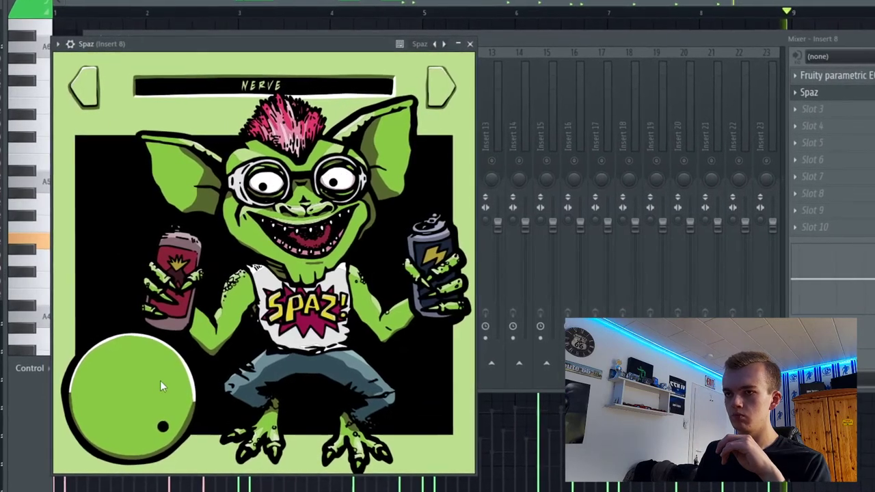
Raise Spaz's overall amount to 88% and set its type to 1, with the mixer back in front.
drag(155, 376, 203, 444)
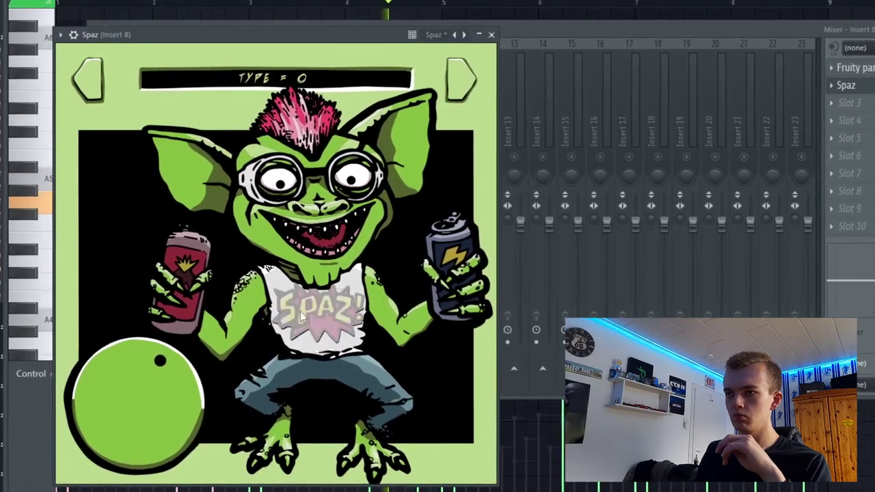
click(458, 79)
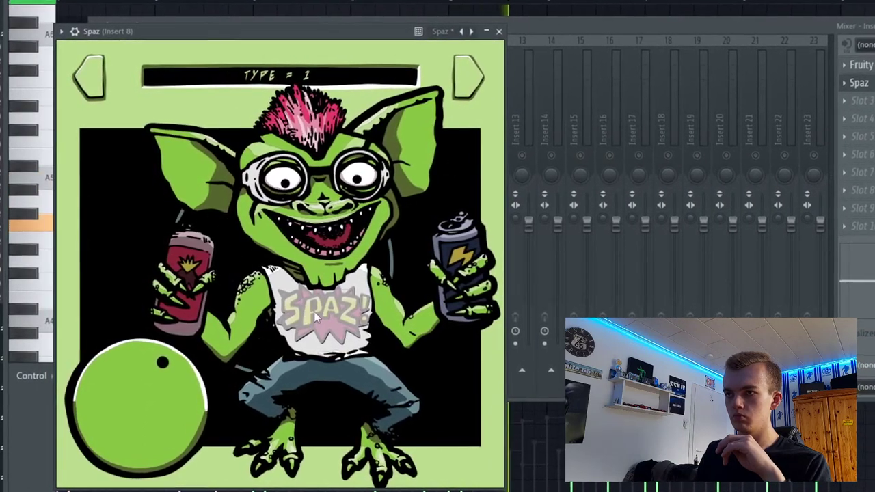
click(559, 28)
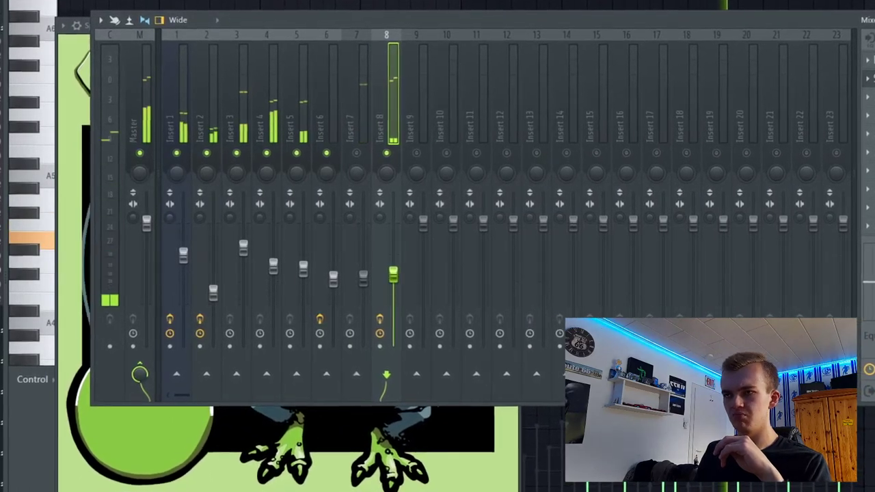
Select mixer Insert 7.
click(356, 124)
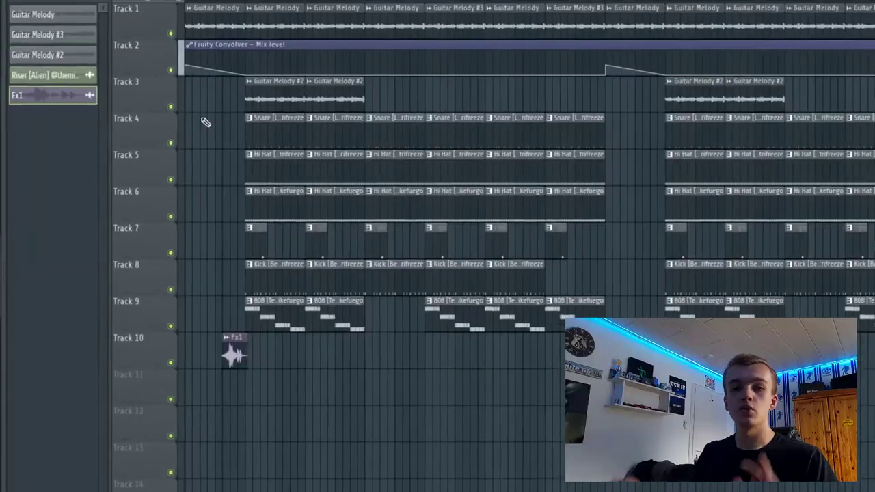